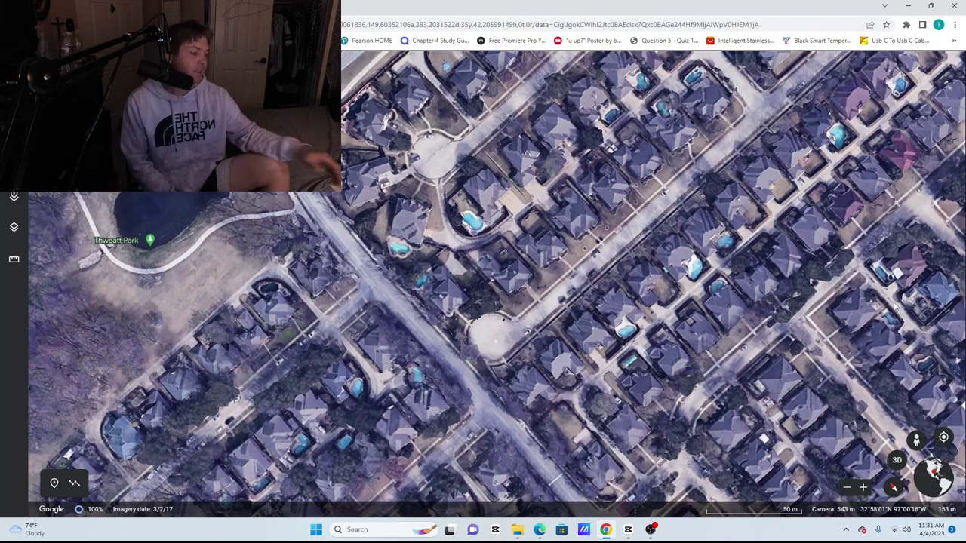
# Zoom out, pan north-east, then zoom in on the cul-de-sac homes beside the curving park path.
pyautogui.scroll(-3, 531, 192)
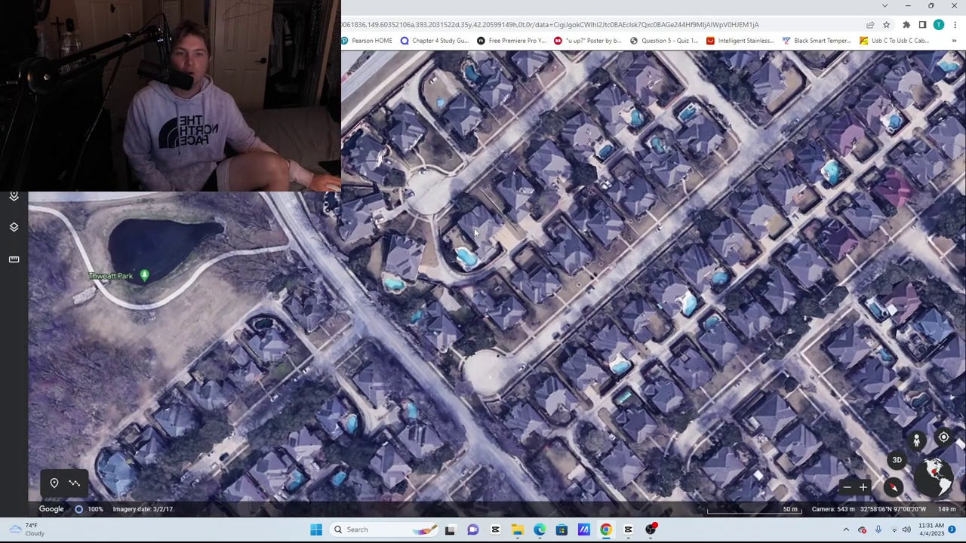
pyautogui.scroll(-3, 443, 214)
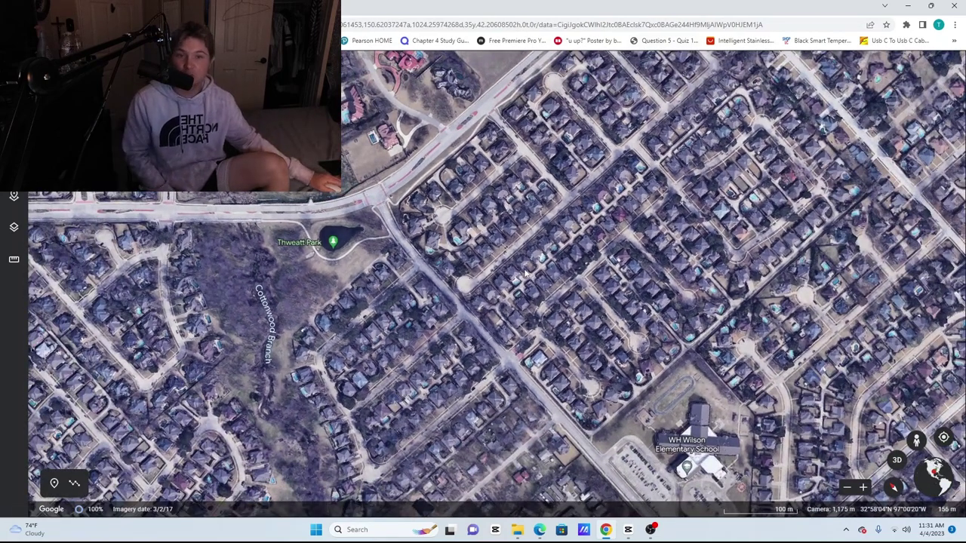
pyautogui.press('Up')
pyautogui.press('Right')
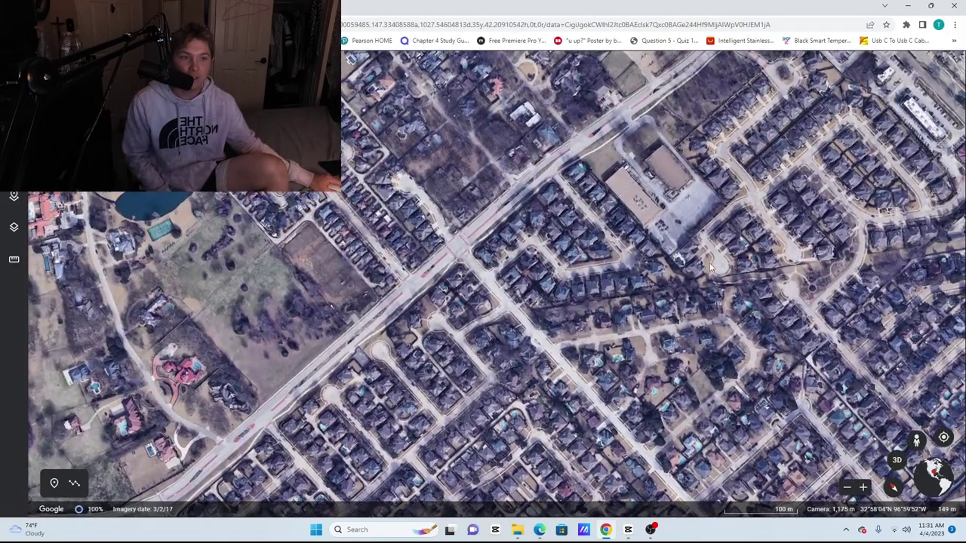
pyautogui.scroll(5, 709, 266)
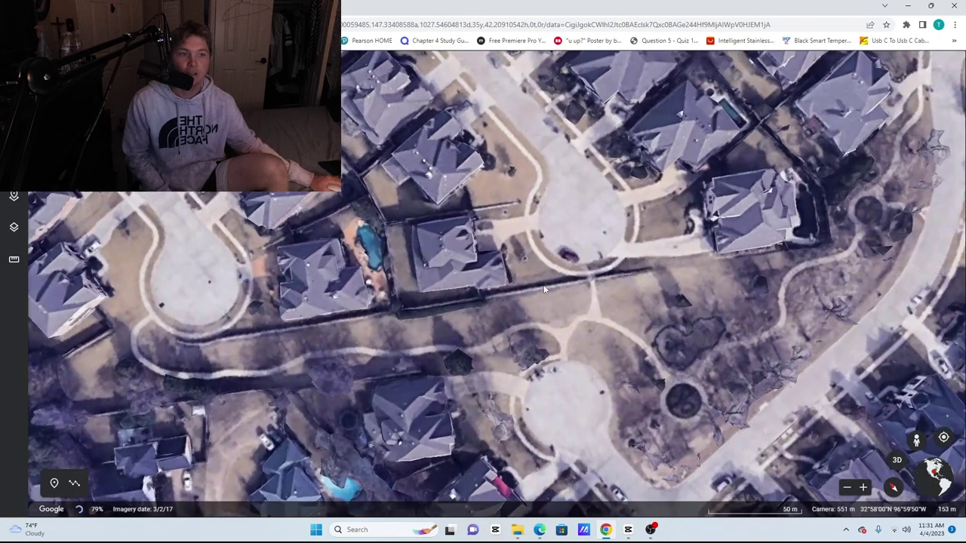
pyautogui.scroll(2, 543, 289)
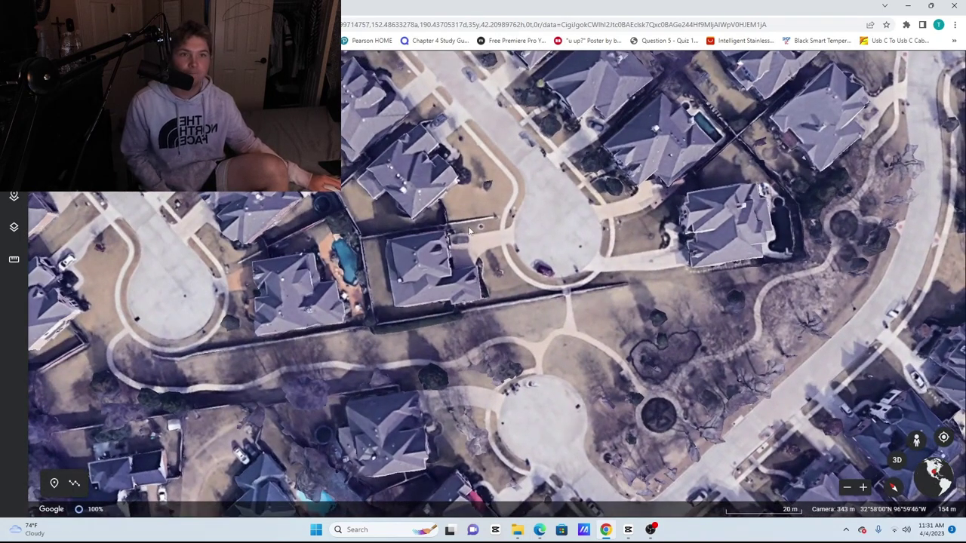
pyautogui.moveTo(443, 294); pyautogui.dragTo(385, 293)
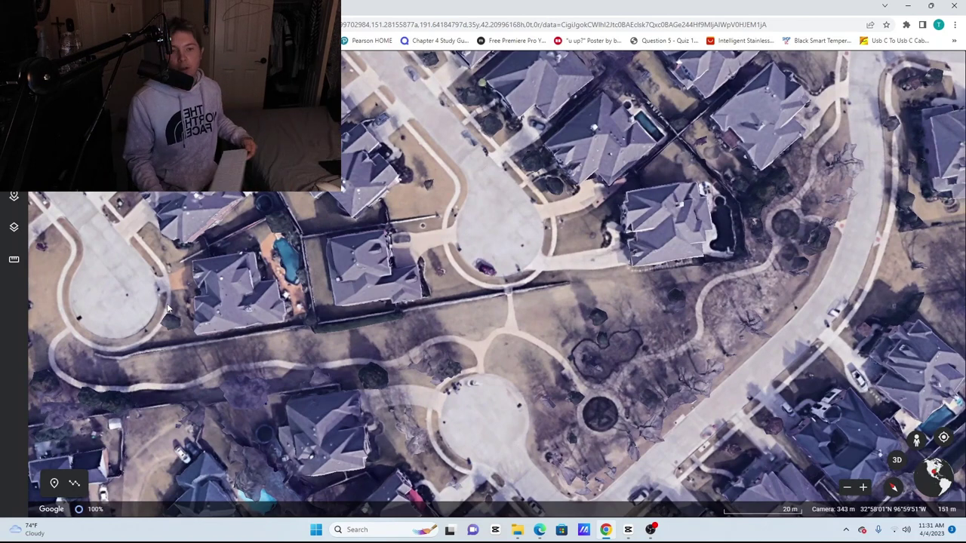
# Start the Measure distance and area tool, keeping the units in feet.
pyautogui.click(14, 260)
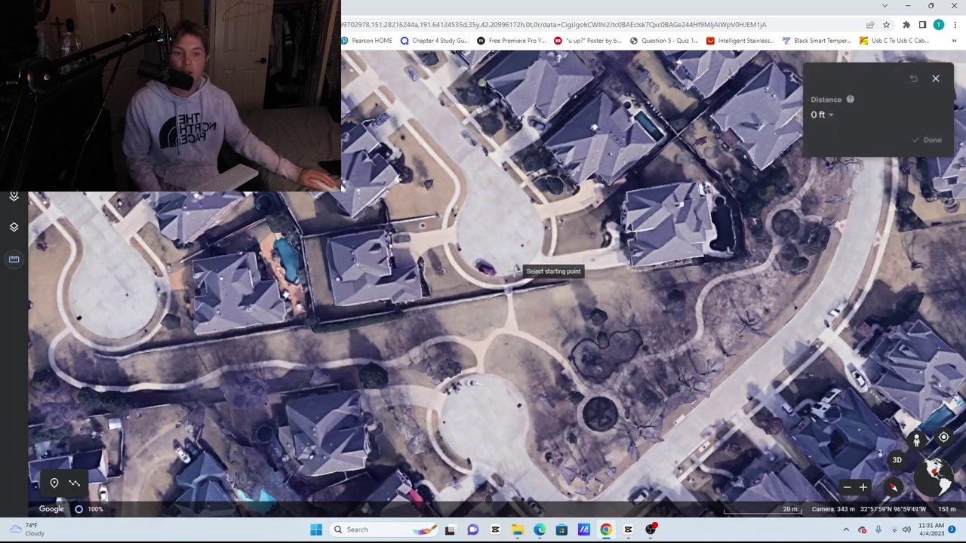
pyautogui.click(11, 261)
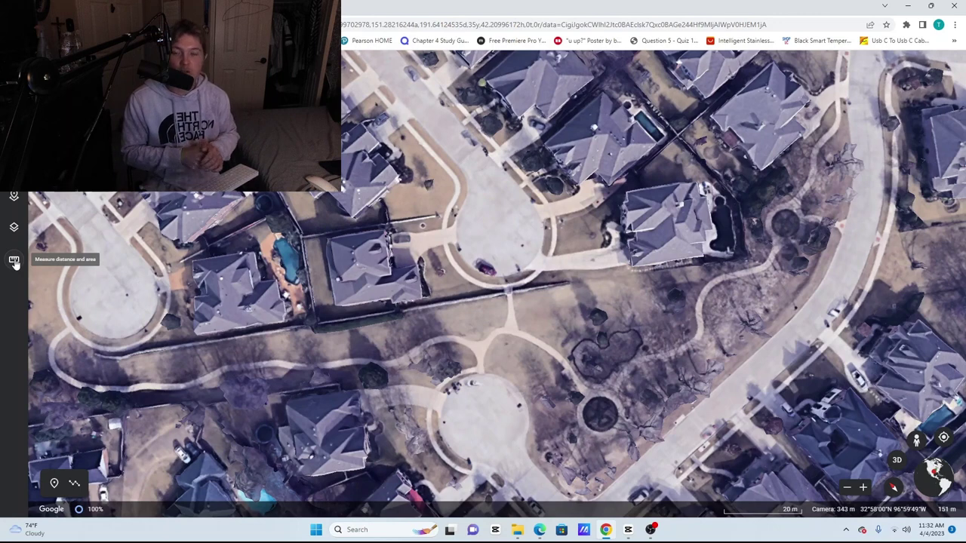
pyautogui.click(14, 260)
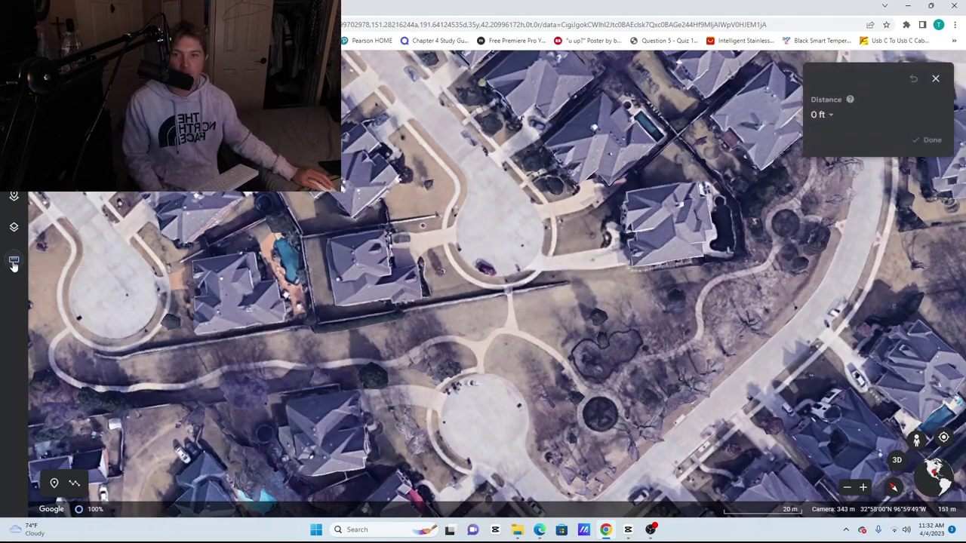
pyautogui.click(825, 116)
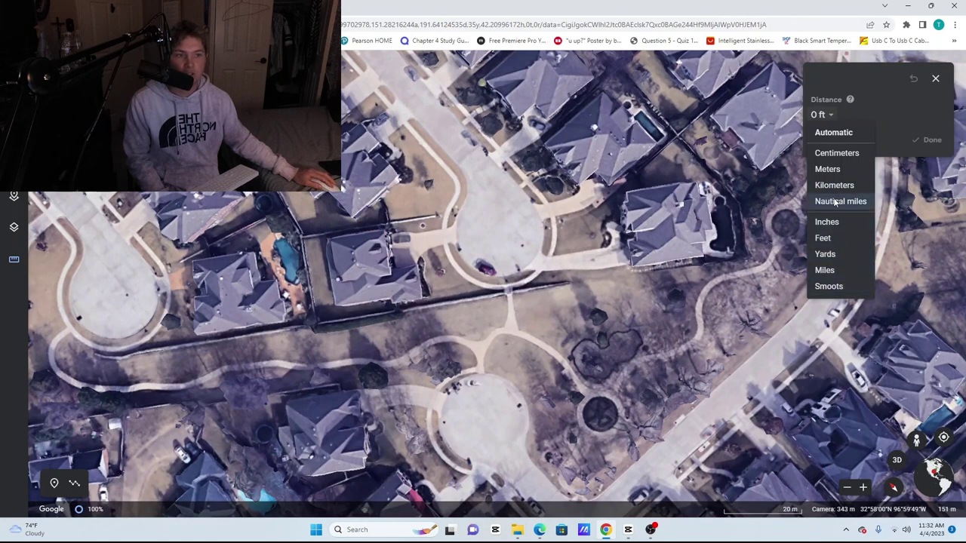
pyautogui.click(886, 113)
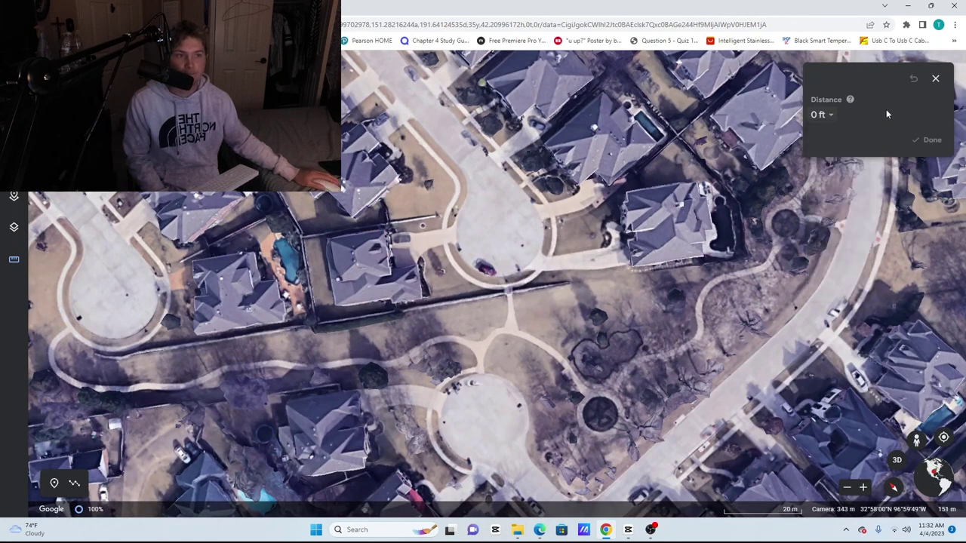
# Zoom in closely on the cul-de-sac driveway.
pyautogui.scroll(3, 527, 266)
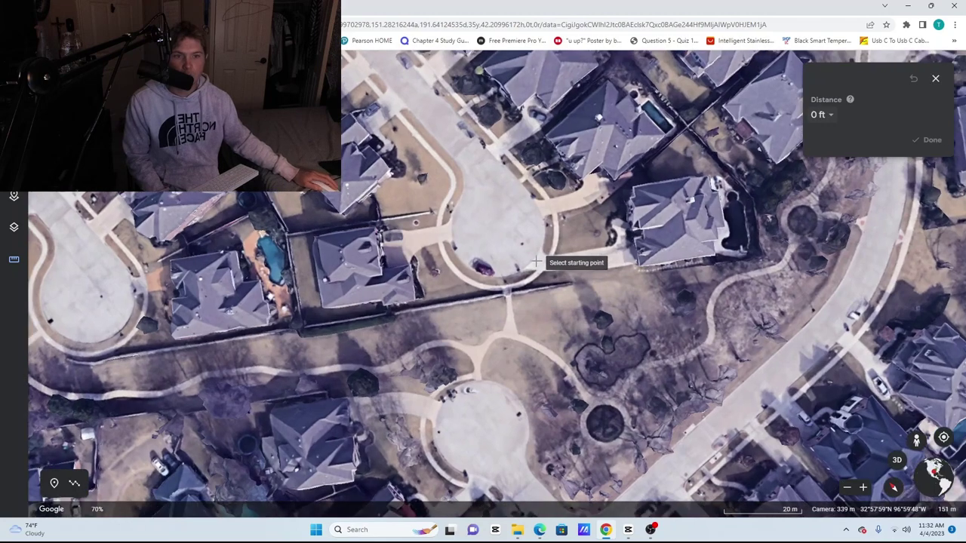
pyautogui.scroll(-5, 531, 262)
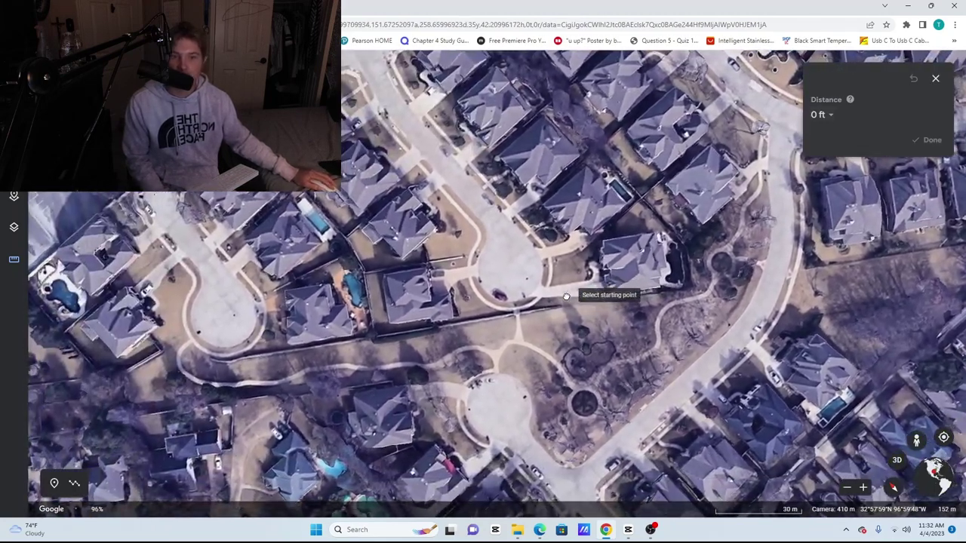
pyautogui.scroll(3, 554, 299)
pyautogui.scroll(3, 521, 317)
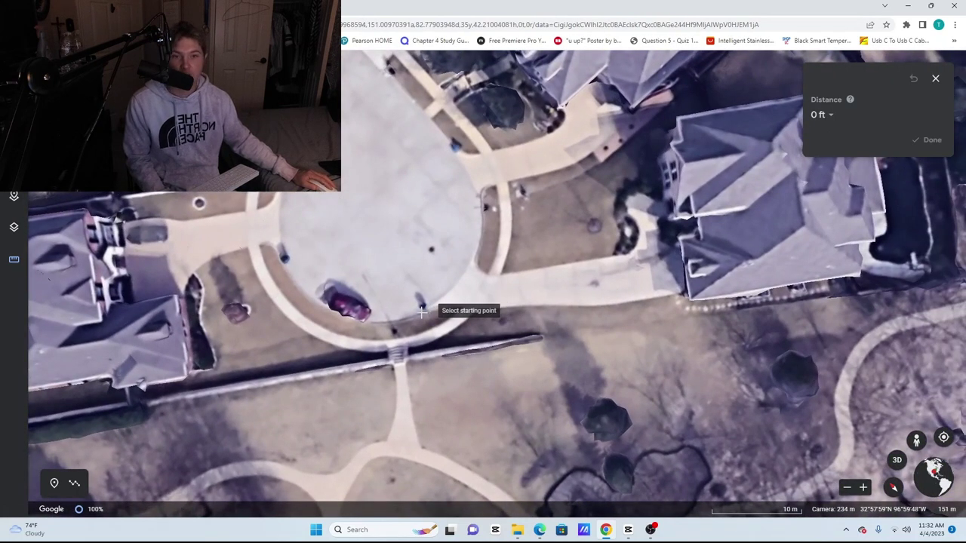
# Trace the driveway's lower edge from its end to the house corner and up beside the house.
pyautogui.click(427, 312)
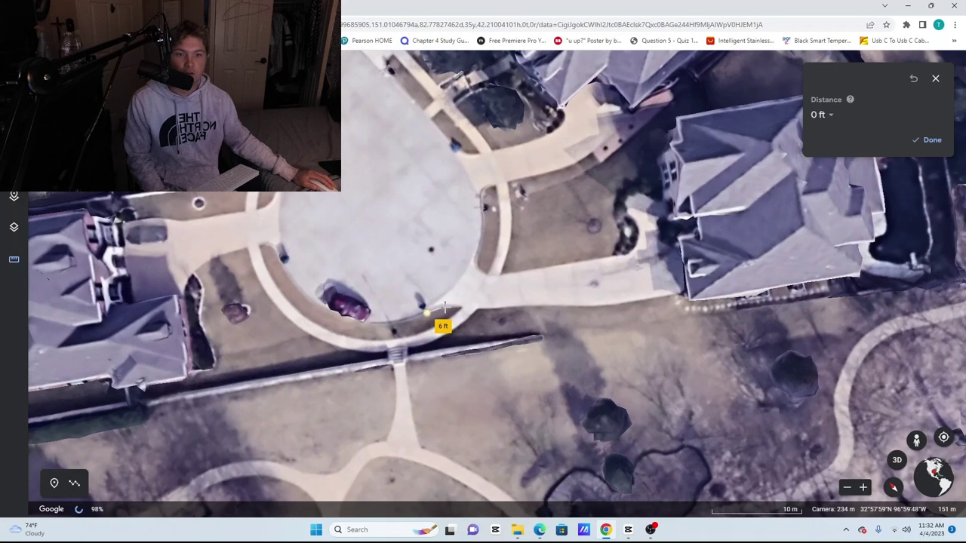
pyautogui.click(494, 308)
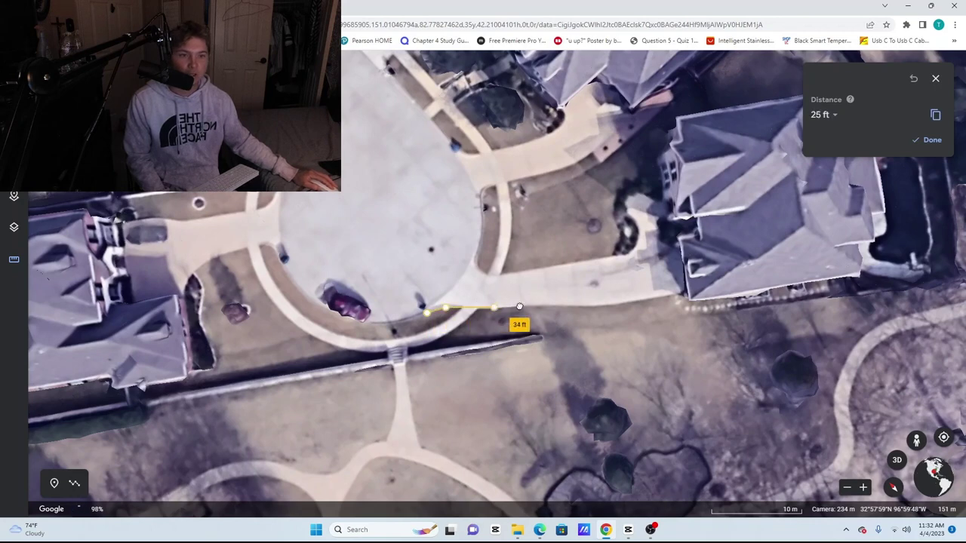
pyautogui.click(520, 306)
pyautogui.click(561, 305)
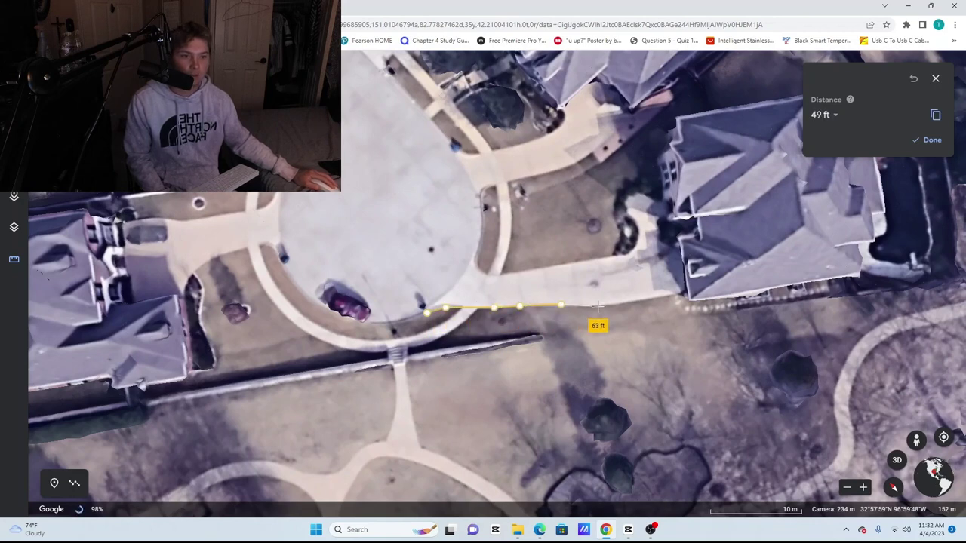
pyautogui.click(598, 307)
pyautogui.click(684, 297)
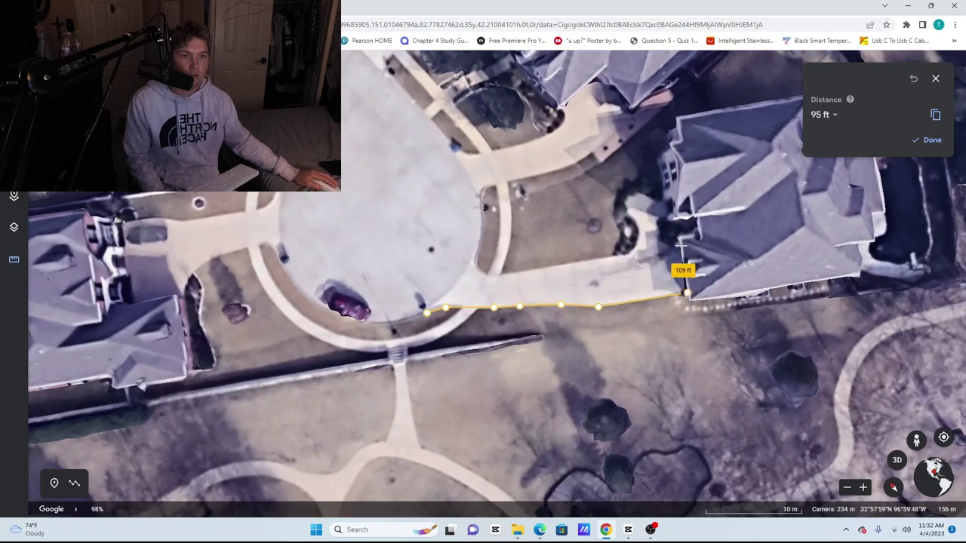
pyautogui.click(677, 240)
# Trace around the front planter and the driveway's curved end, closing the shape at 1,559 ft².
pyautogui.click(655, 202)
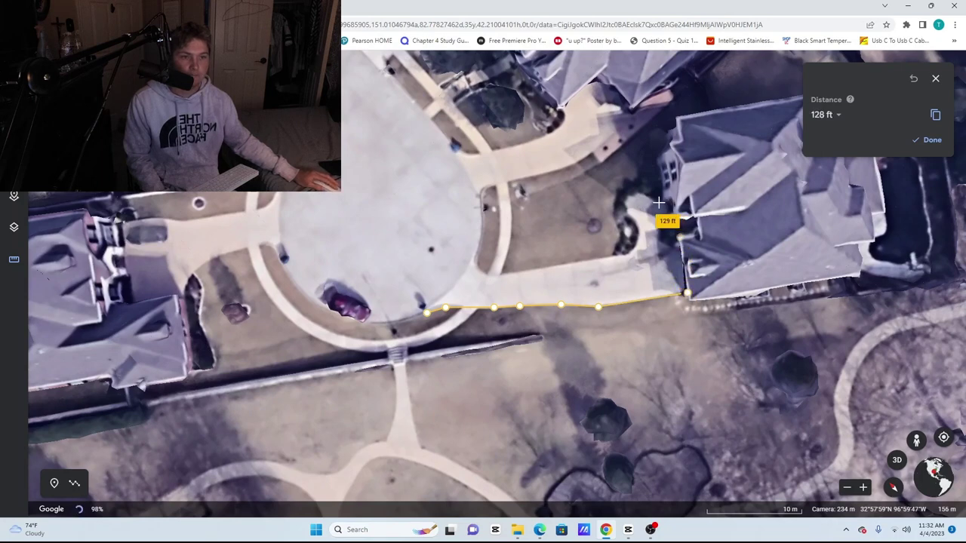
pyautogui.click(637, 194)
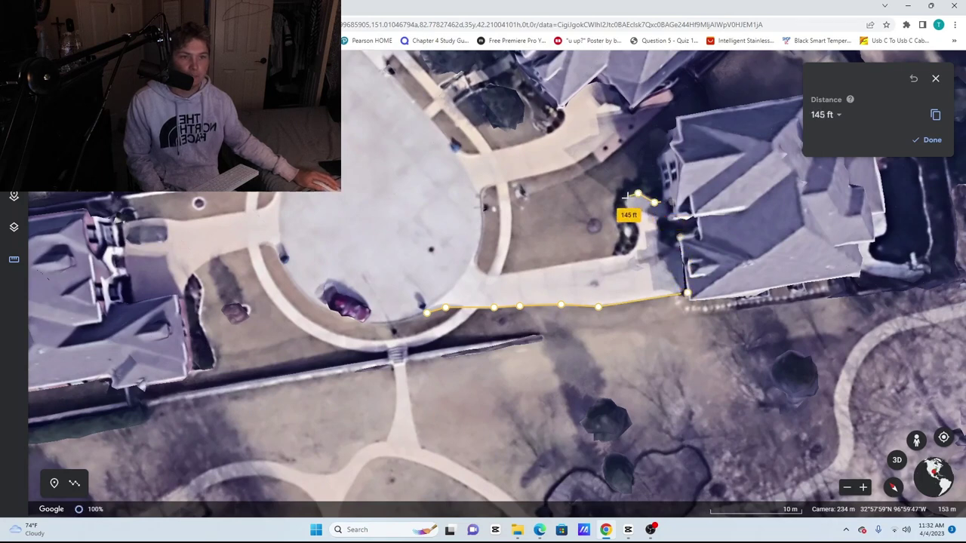
pyautogui.click(627, 202)
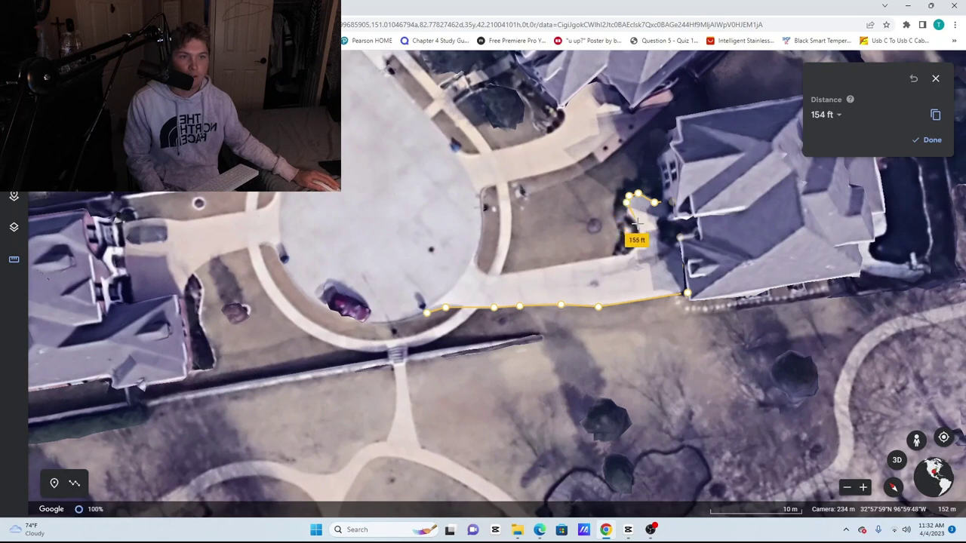
pyautogui.click(634, 219)
pyautogui.click(639, 232)
pyautogui.click(636, 244)
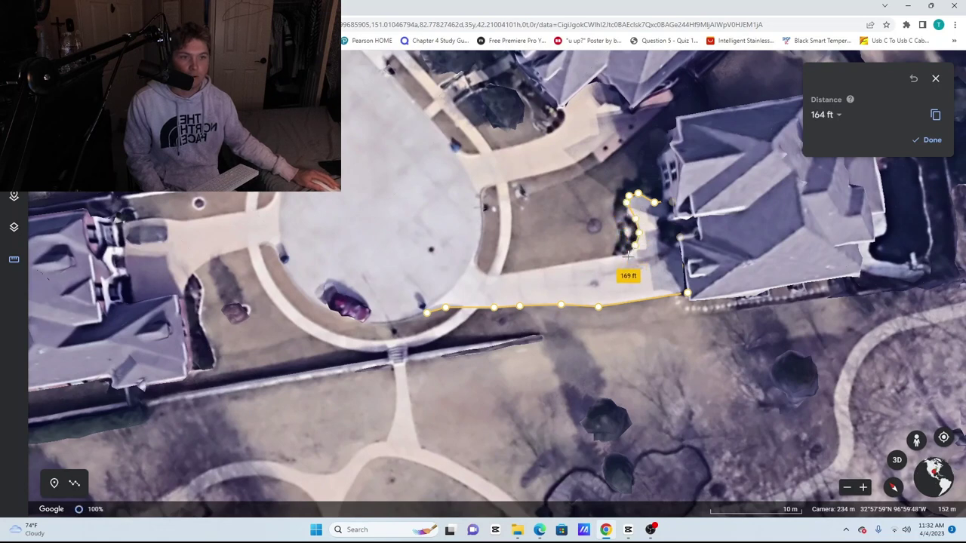
pyautogui.click(629, 256)
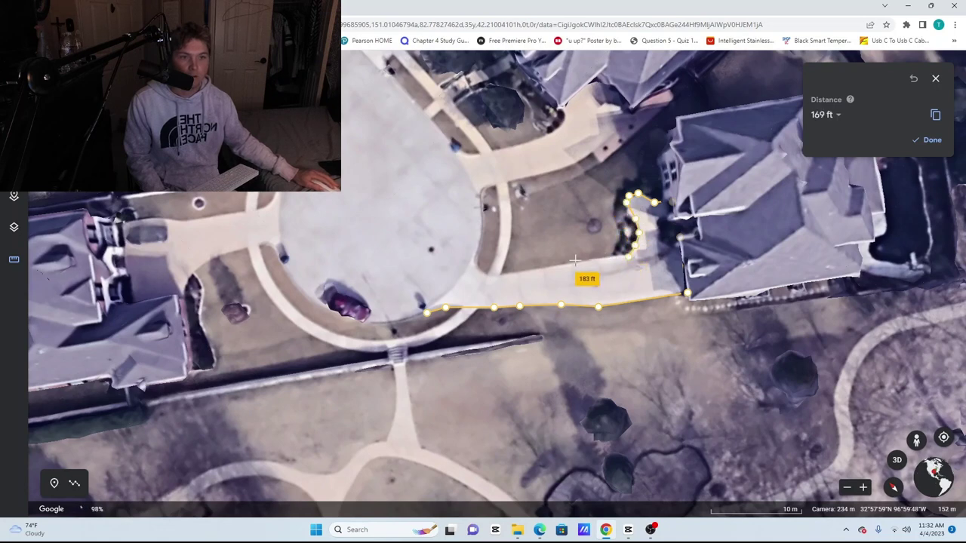
pyautogui.click(498, 274)
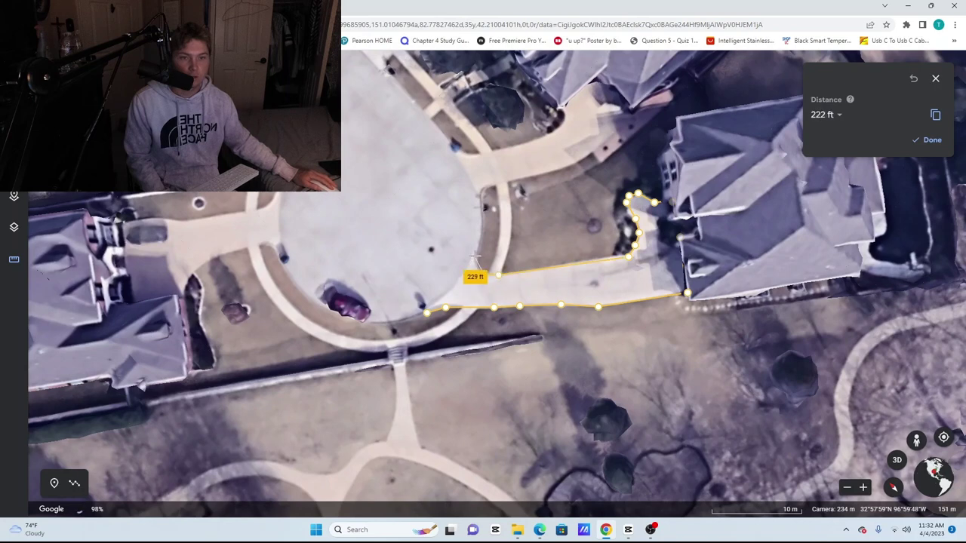
pyautogui.click(484, 274)
pyautogui.click(475, 256)
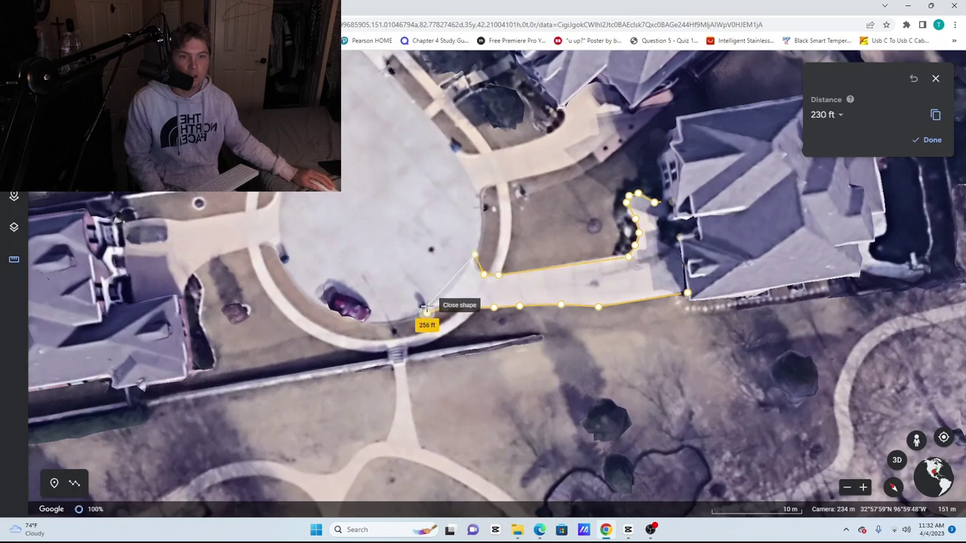
pyautogui.click(425, 309)
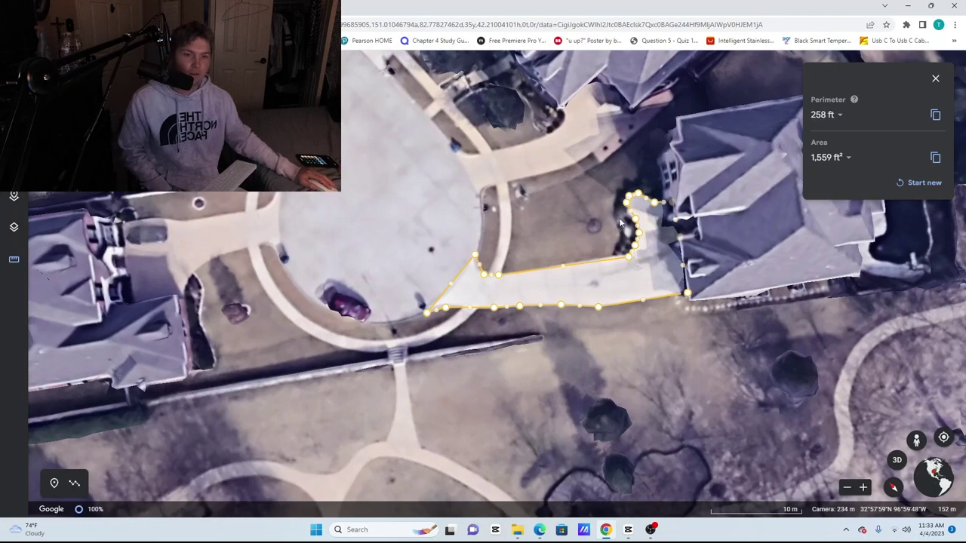
# Center the house in view and clear the driveway measurement.
pyautogui.moveTo(491, 260); pyautogui.dragTo(408, 341)
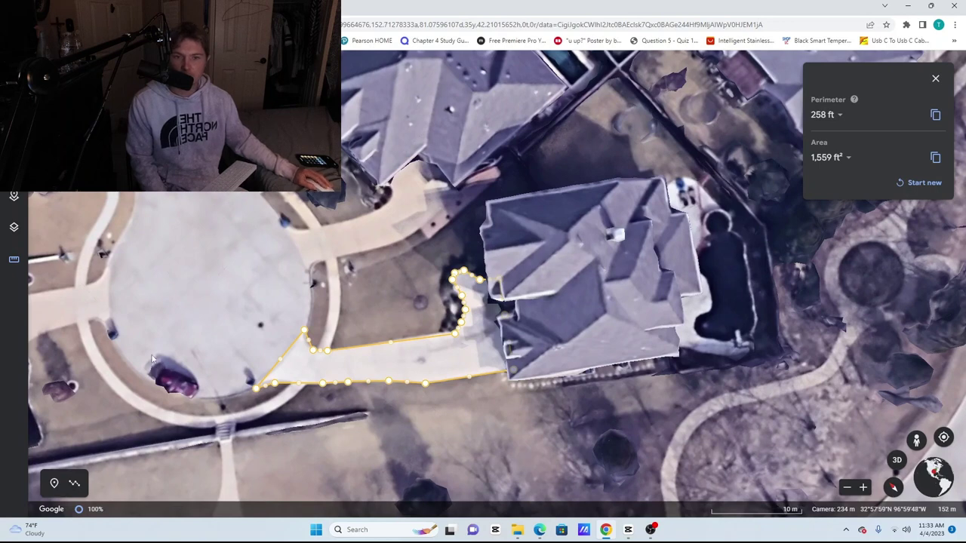
pyautogui.click(14, 259)
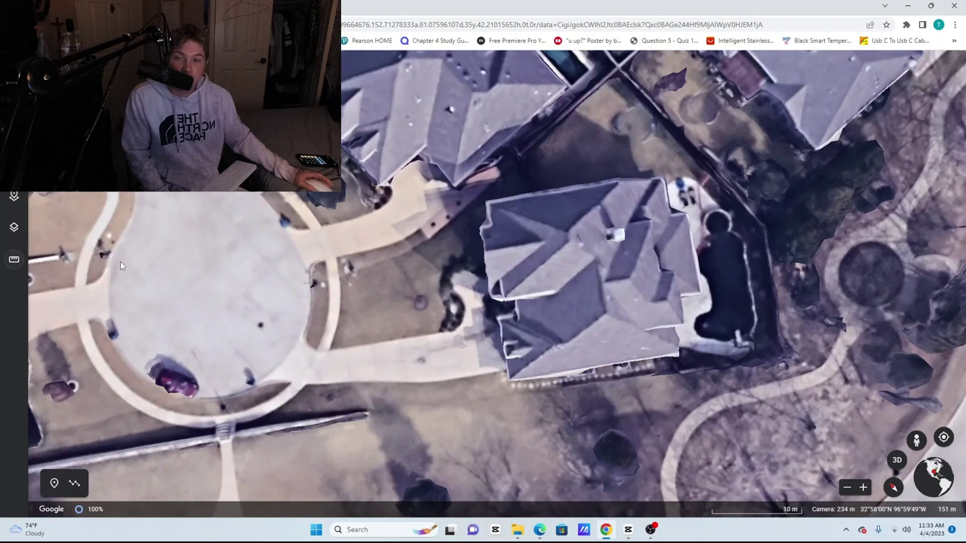
# Restart the area measurement after a misplaced first point.
pyautogui.click(14, 259)
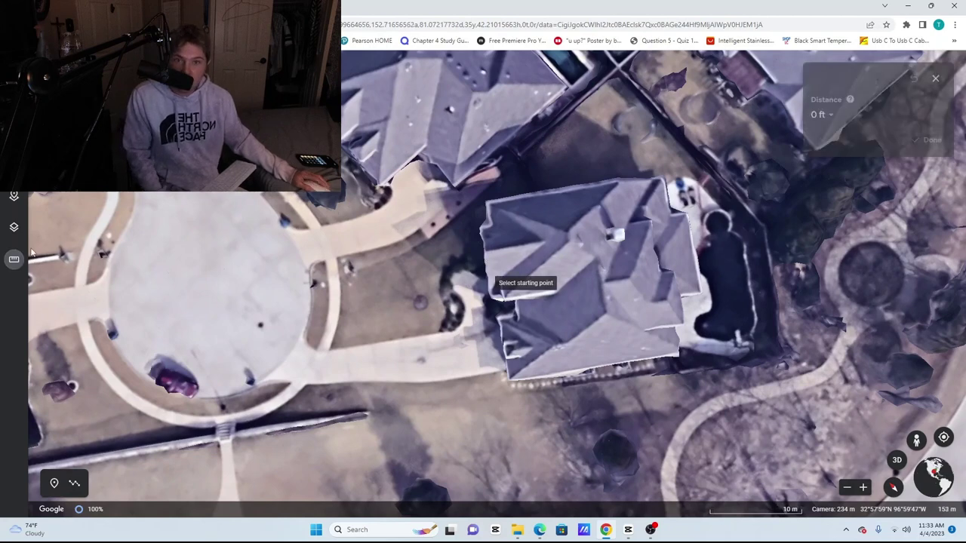
pyautogui.click(489, 201)
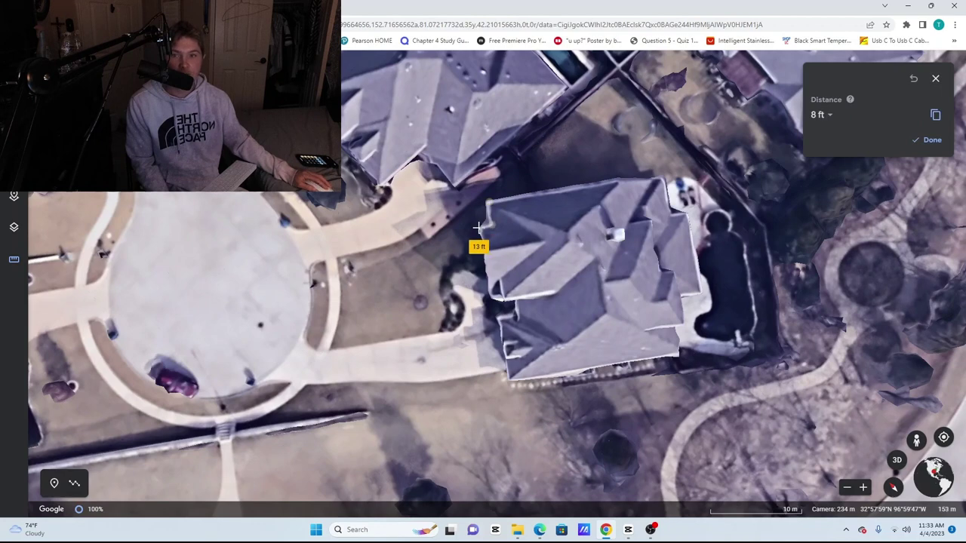
pyautogui.click(483, 227)
pyautogui.click(14, 259)
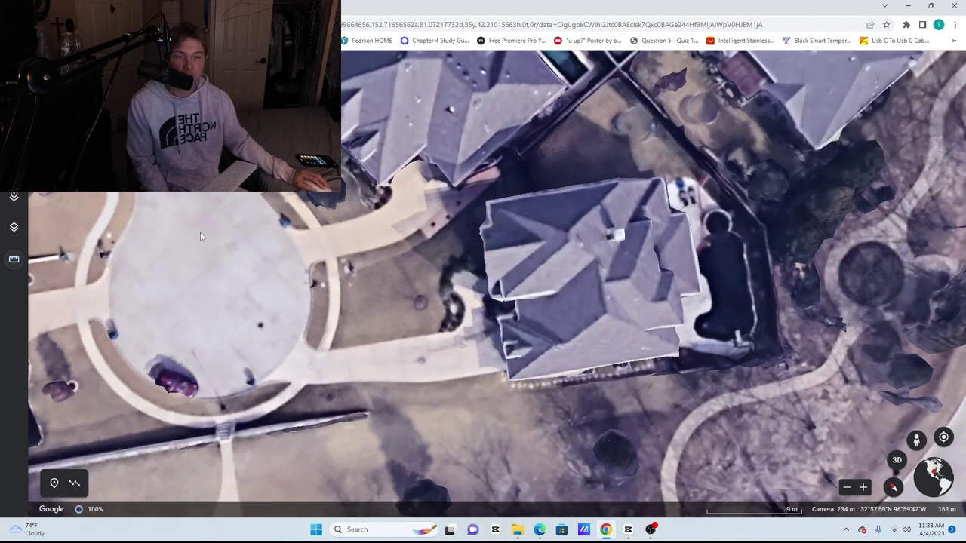
pyautogui.click(14, 259)
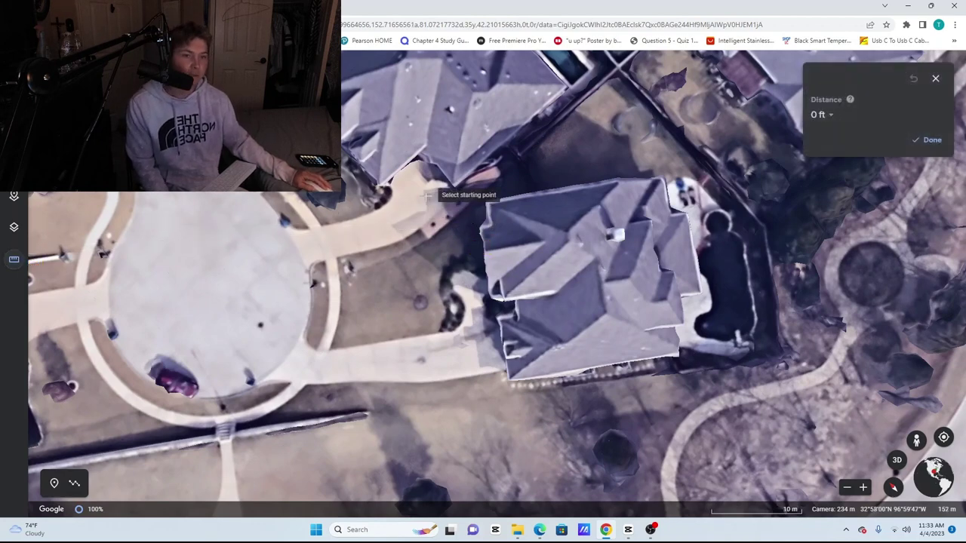
# Mark the roof's top-left corner and trace down its left edge to the lower-left corner.
pyautogui.click(489, 204)
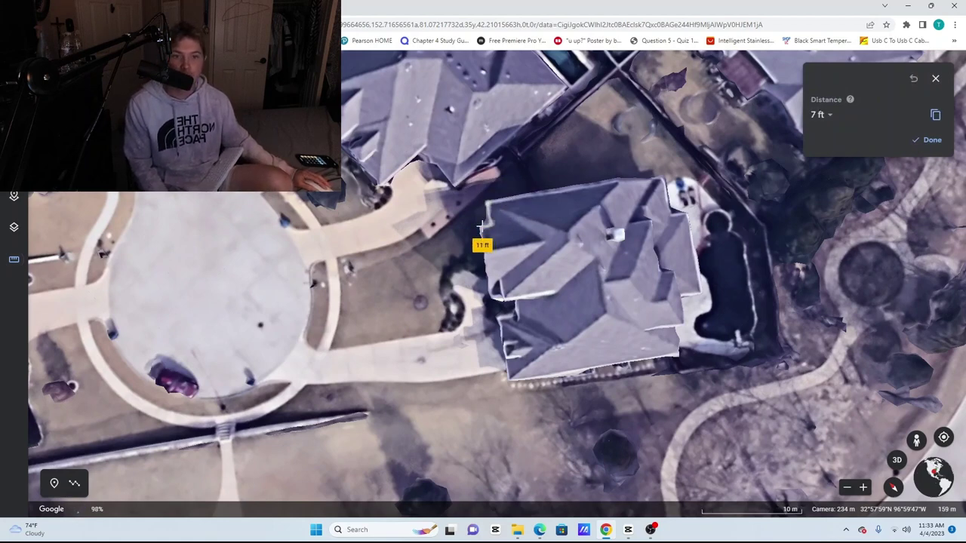
pyautogui.click(478, 229)
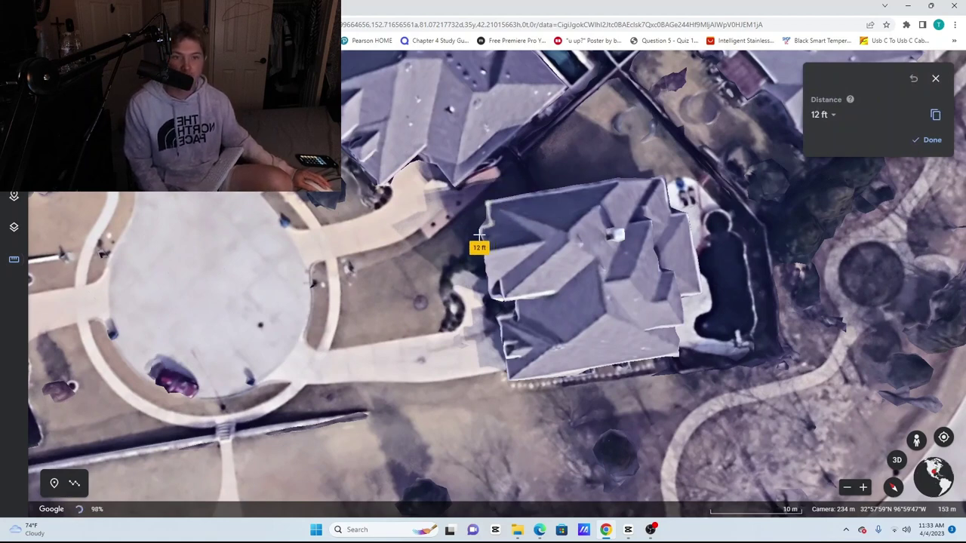
pyautogui.click(490, 298)
pyautogui.click(516, 301)
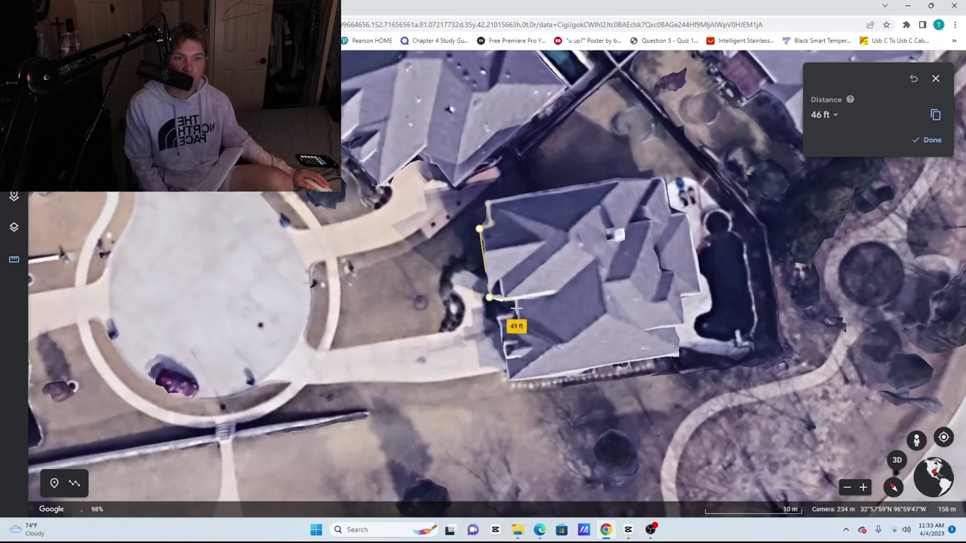
pyautogui.click(516, 322)
pyautogui.click(511, 327)
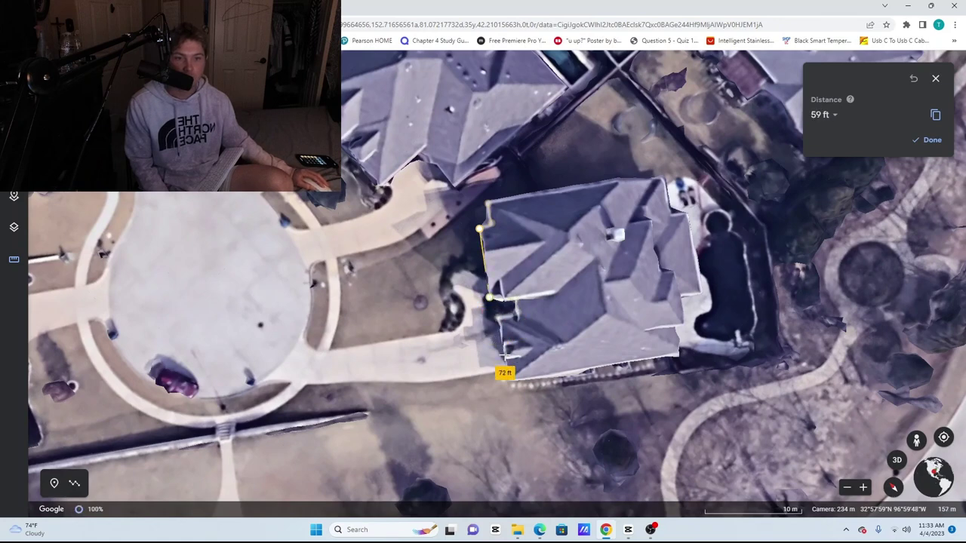
pyautogui.click(505, 357)
# Trace the roof's bottom and right edges, then close the outline for 4,452 ft² and 291 ft.
pyautogui.click(506, 381)
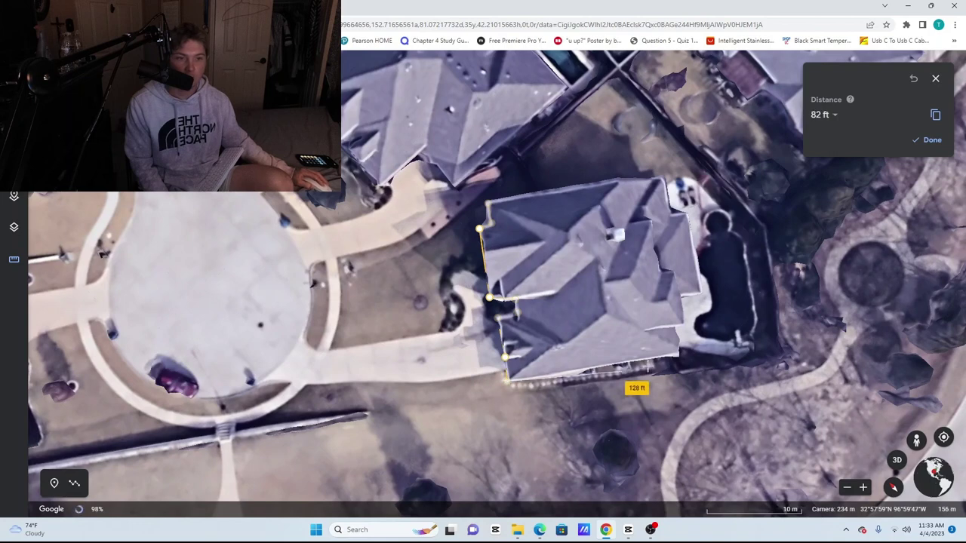
pyautogui.click(680, 358)
pyautogui.click(678, 336)
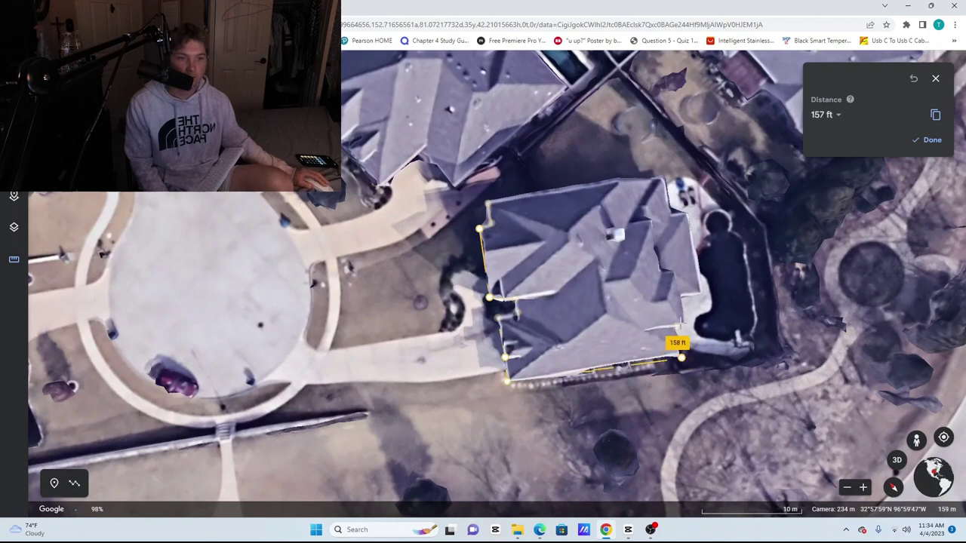
pyautogui.click(677, 327)
pyautogui.click(678, 298)
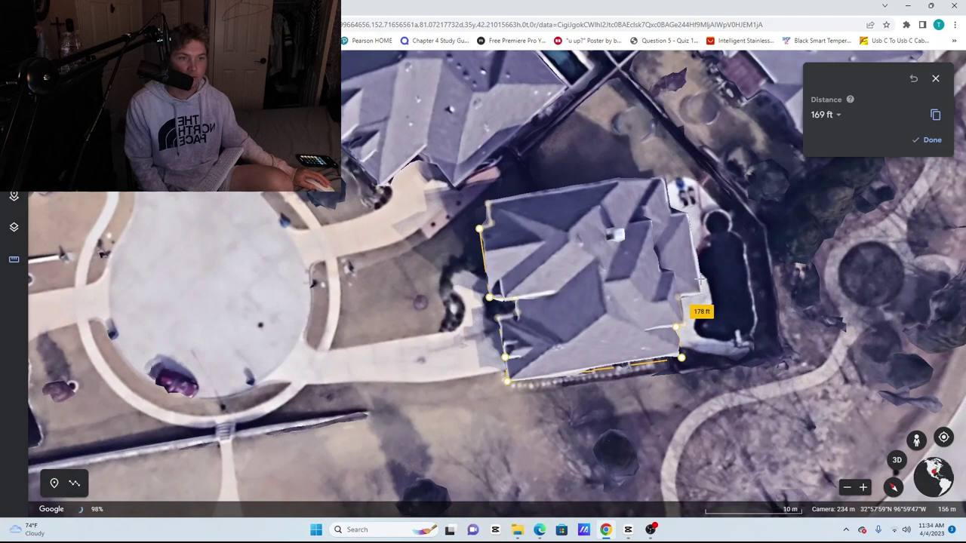
pyautogui.click(681, 230)
pyautogui.click(664, 205)
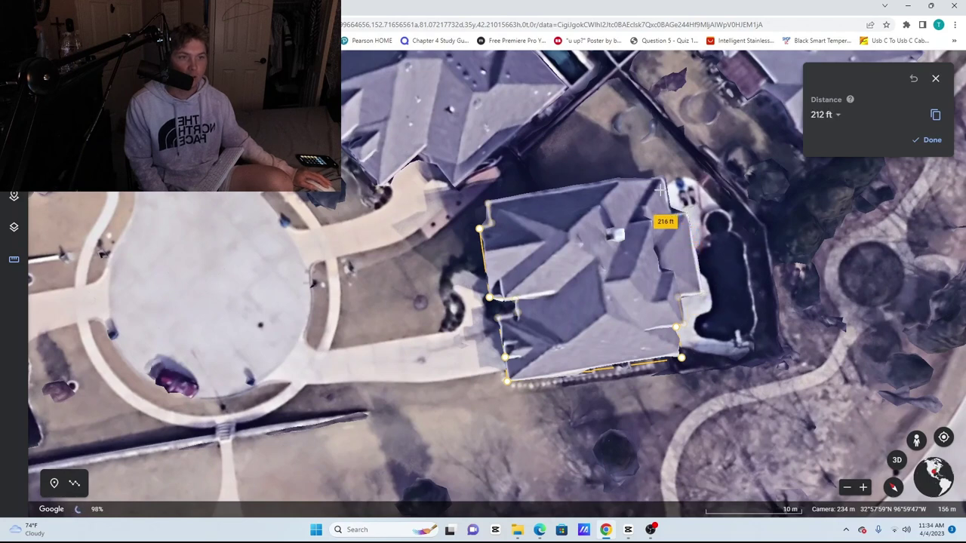
pyautogui.click(665, 178)
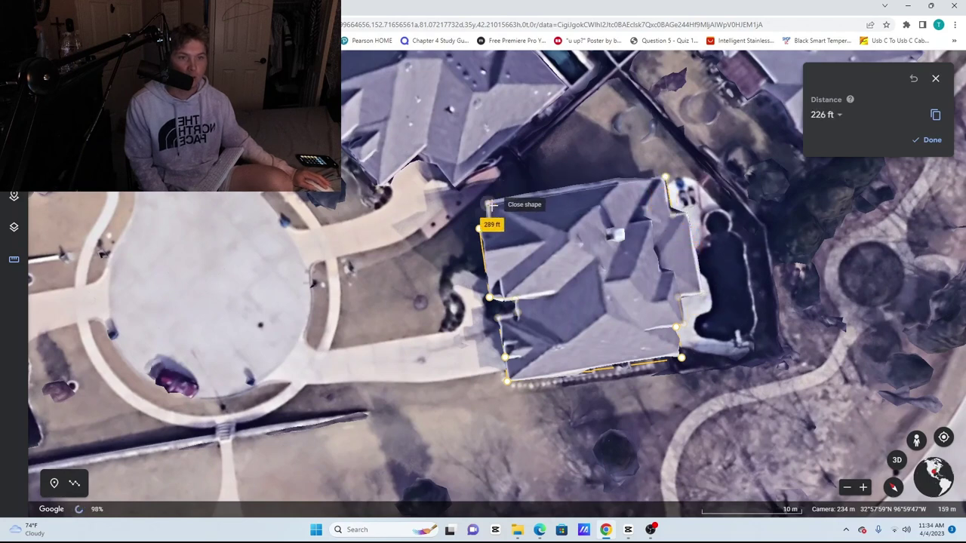
pyautogui.click(490, 204)
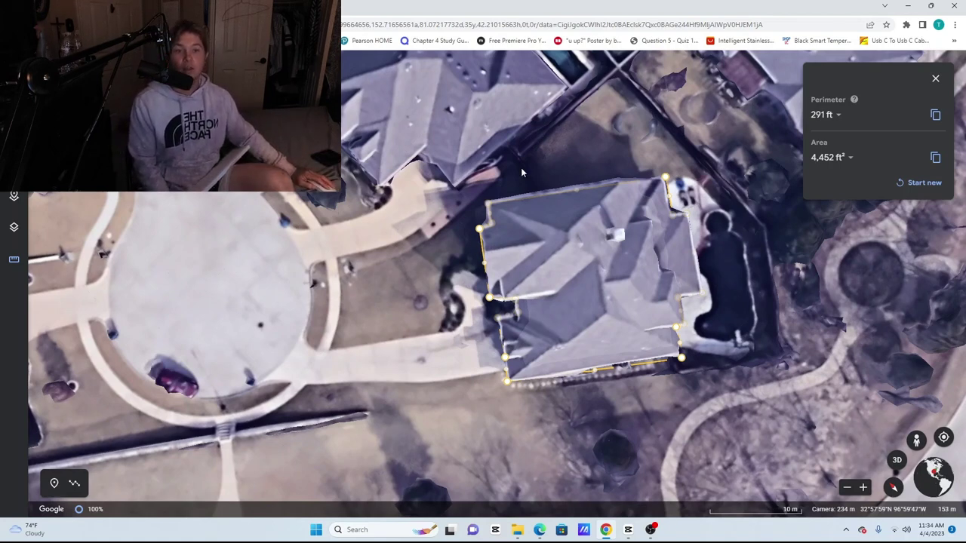
pyautogui.click(15, 259)
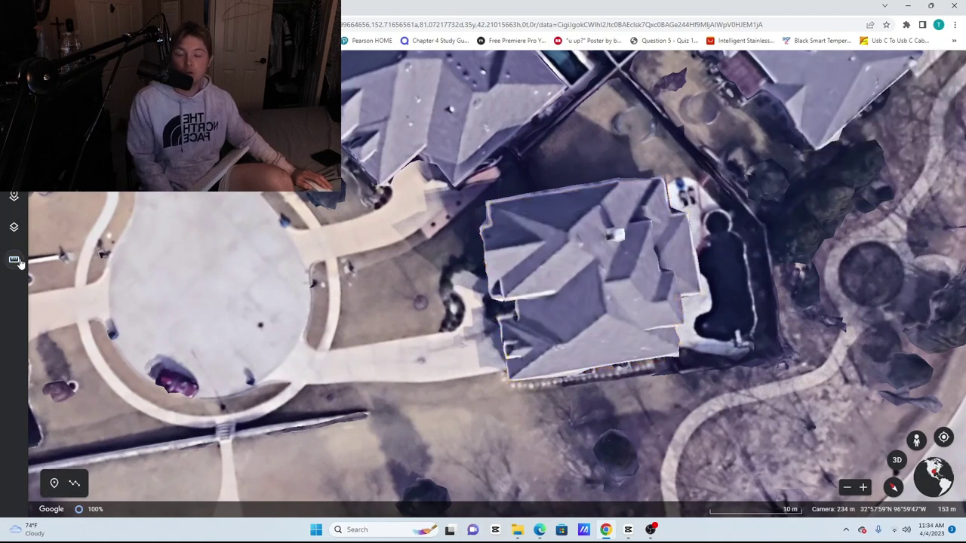
pyautogui.scroll(1, 558, 302)
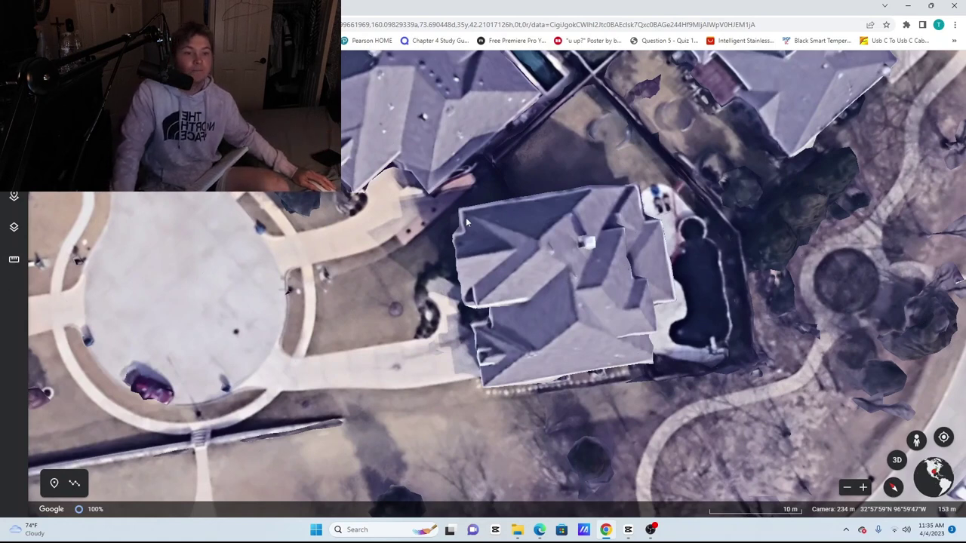
pyautogui.click(14, 259)
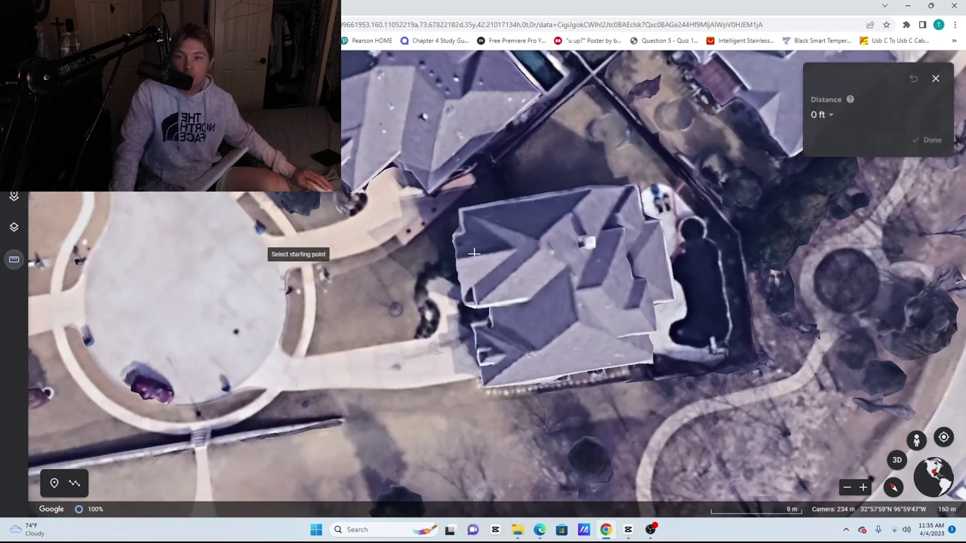
pyautogui.click(13, 259)
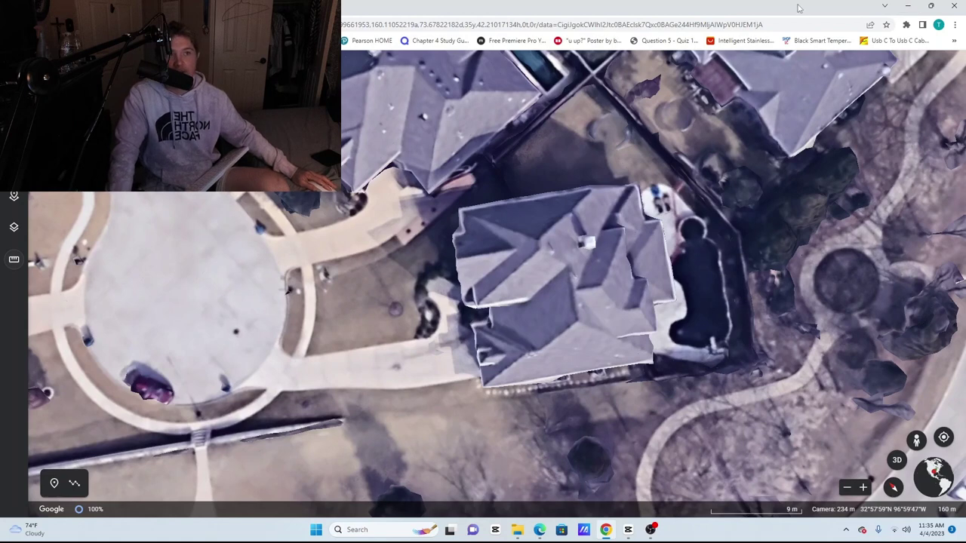